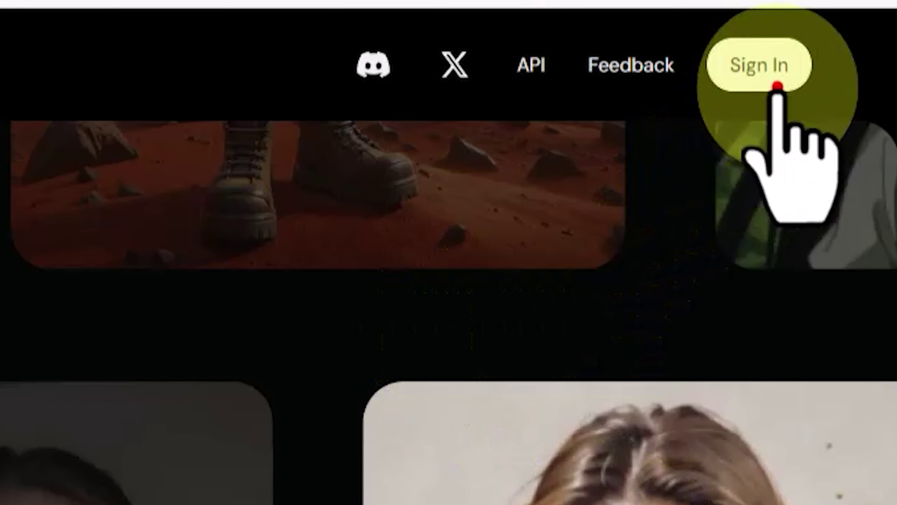
# Sign in, check the pricing page listing Free as the current plan, then return home
pyautogui.click(786, 79)
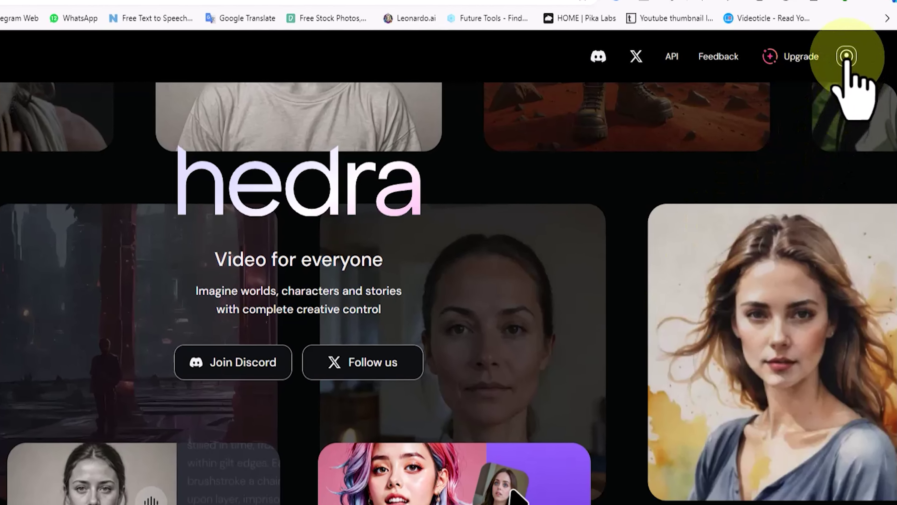
pyautogui.click(850, 71)
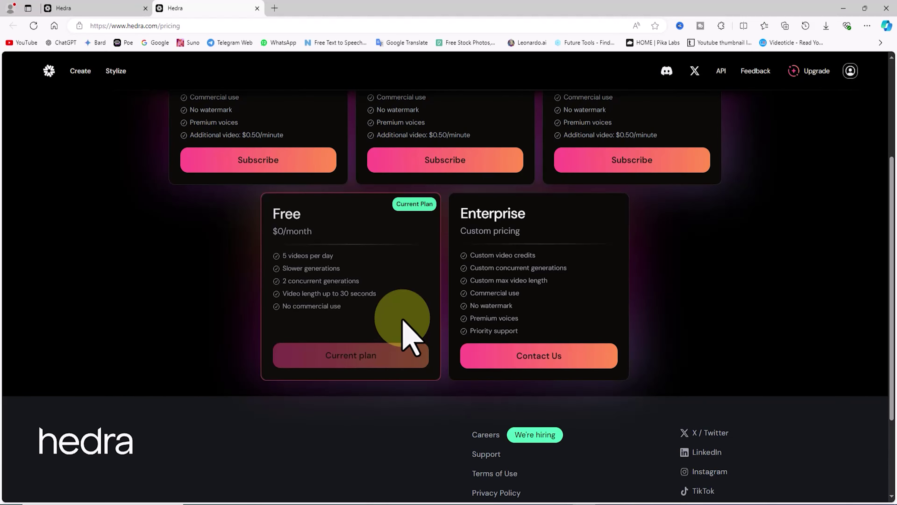
pyautogui.scroll(5, 402, 320)
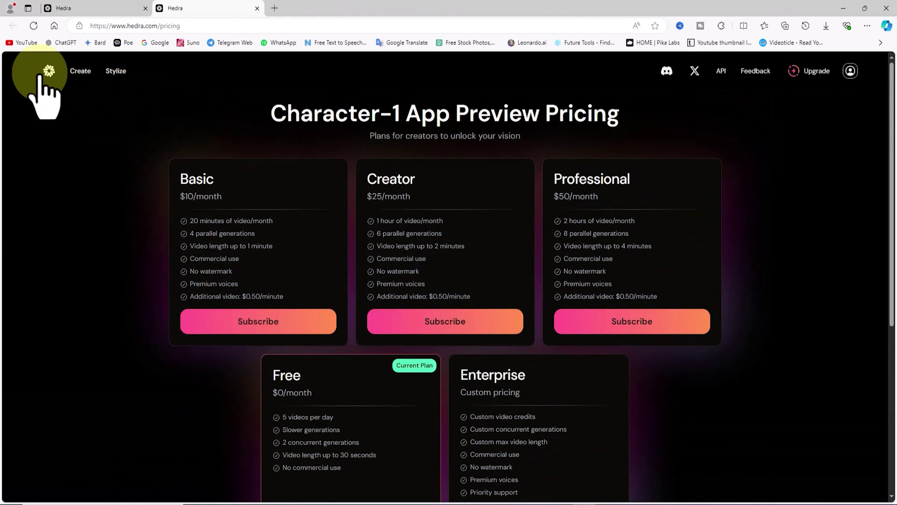
pyautogui.click(48, 70)
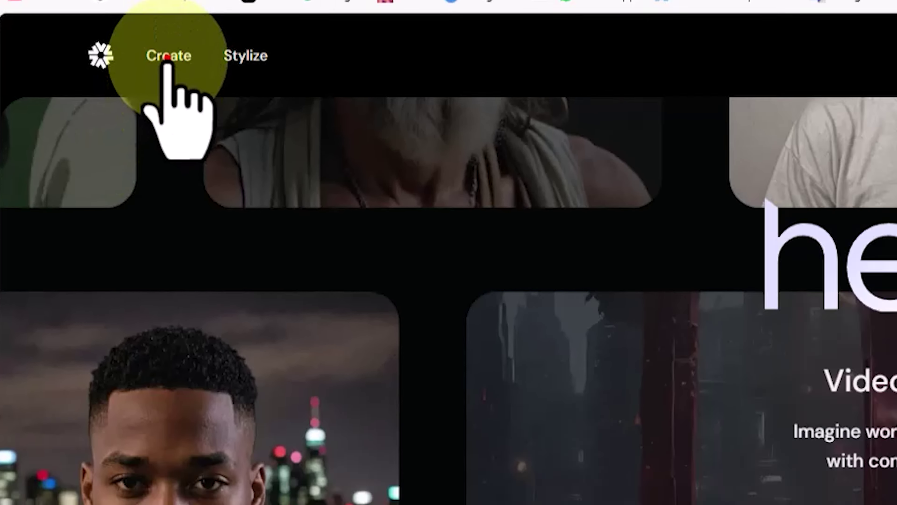
# Open the Create workspace and type a short self-introduction script for the speaker's YouTube channel
pyautogui.click(206, 59)
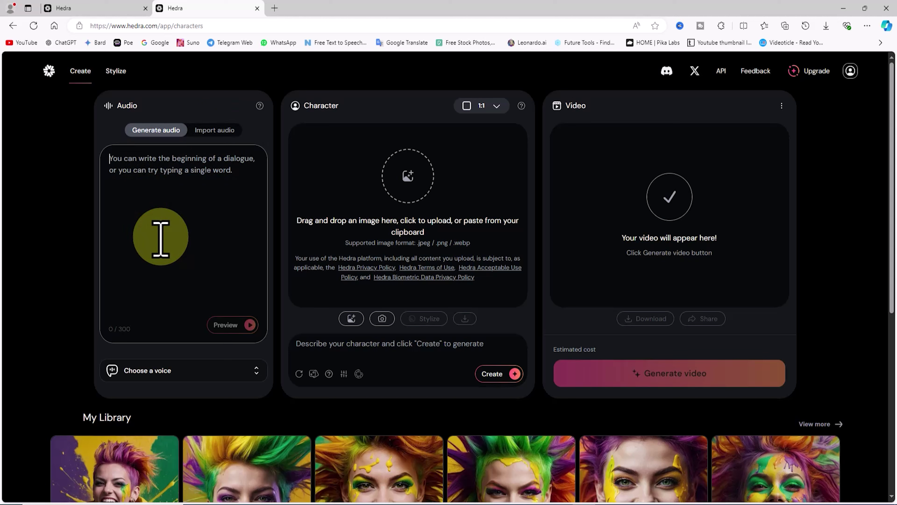
pyautogui.click(161, 236)
pyautogui.write('Hi evryone my name')
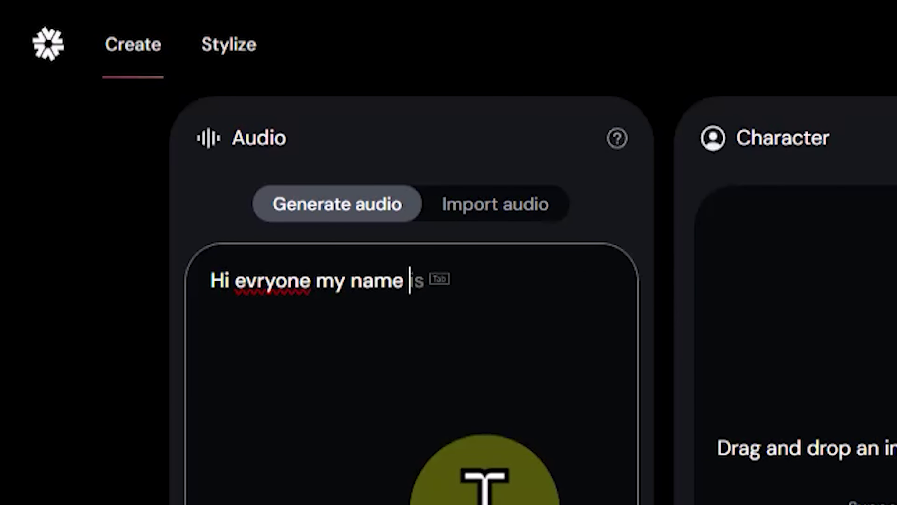
pyautogui.write(' is iman and this is the imanglobal yout')
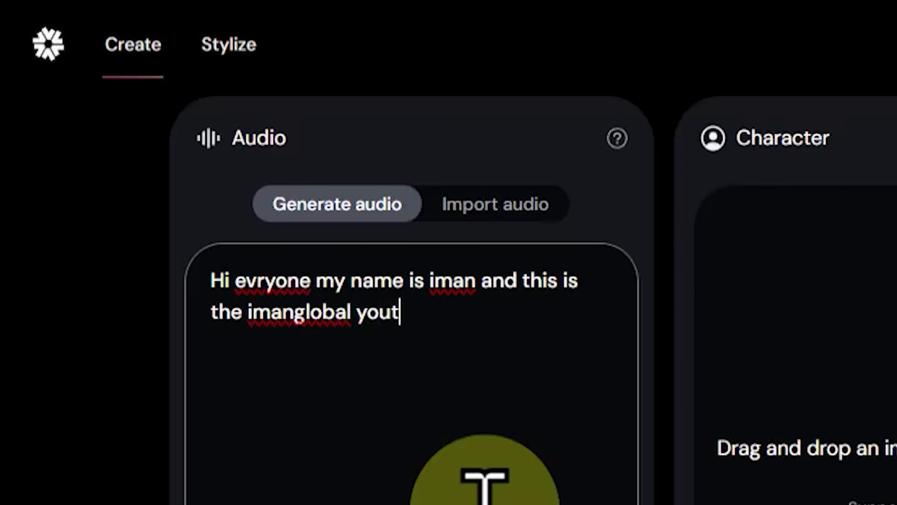
pyautogui.write('ube channel')
# Bring up the list of available voices for the audio
pyautogui.click(208, 370)
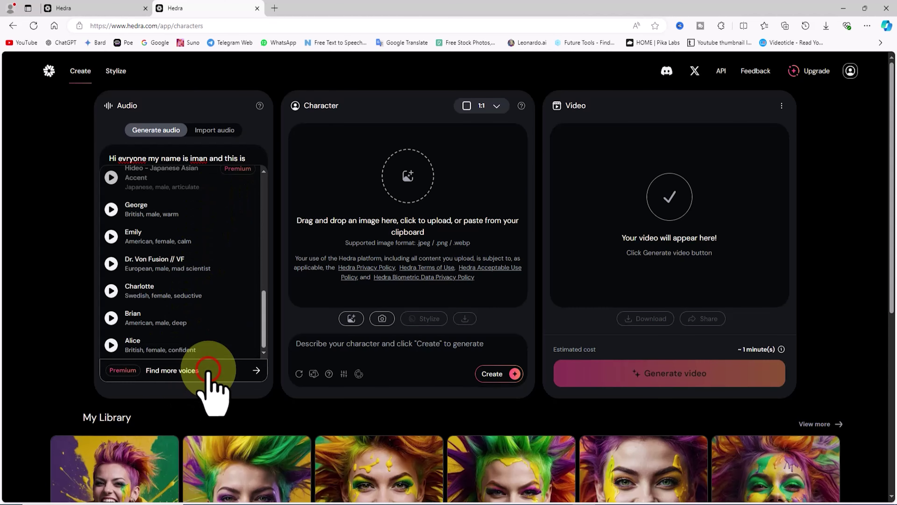
pyautogui.scroll(10, 210, 319)
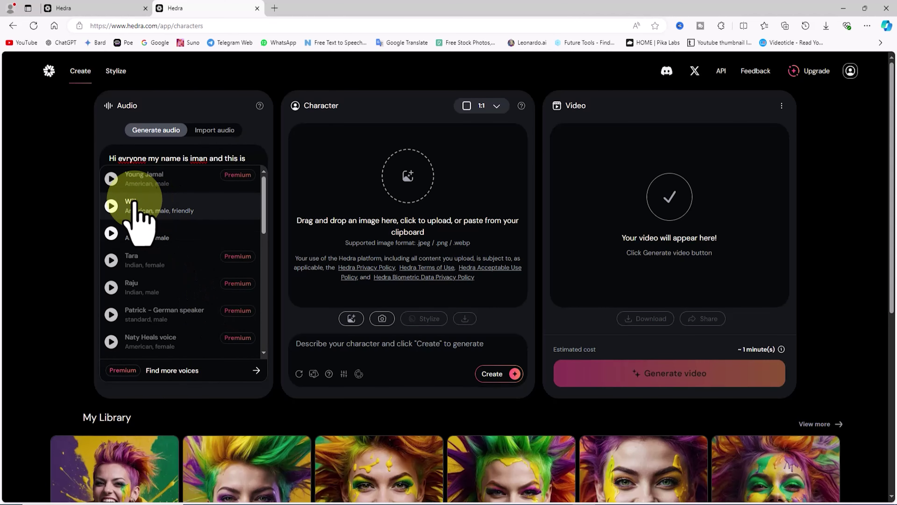
pyautogui.scroll(-5, 172, 242)
pyautogui.scroll(-2, 172, 241)
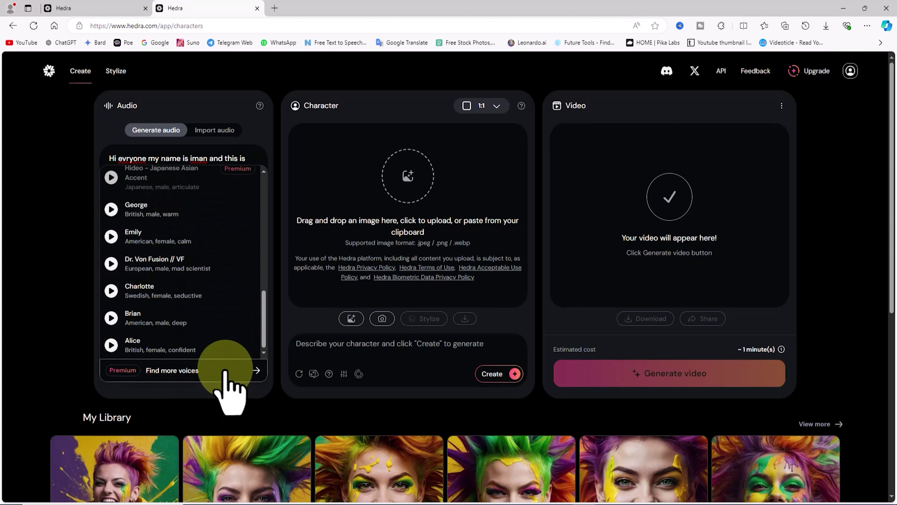
# In the full voice library, filter to masculine American voices and preview Will
pyautogui.click(208, 371)
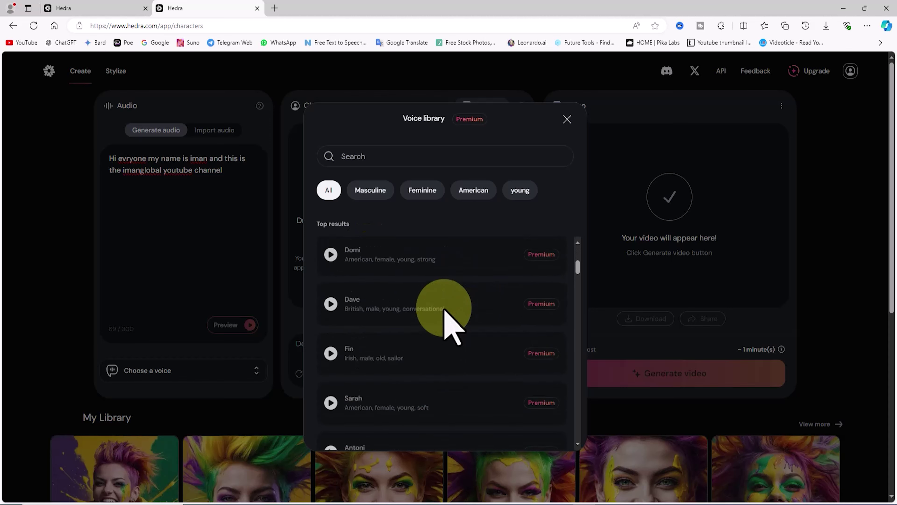
pyautogui.scroll(-6, 444, 309)
pyautogui.scroll(2, 444, 310)
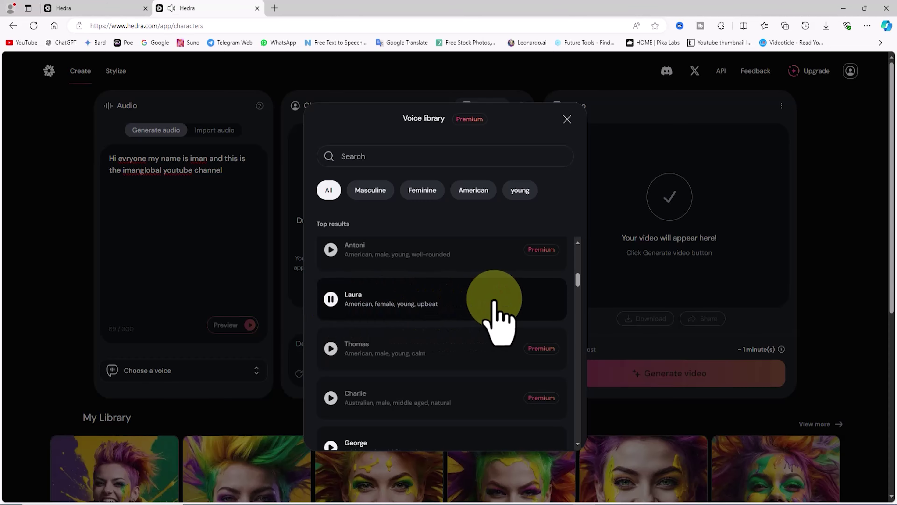
pyautogui.click(331, 299)
pyautogui.click(363, 189)
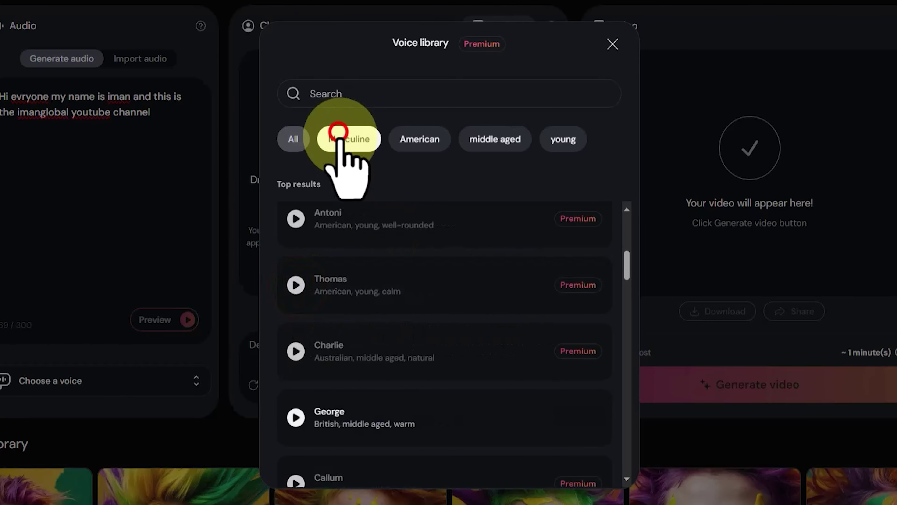
pyautogui.click(420, 141)
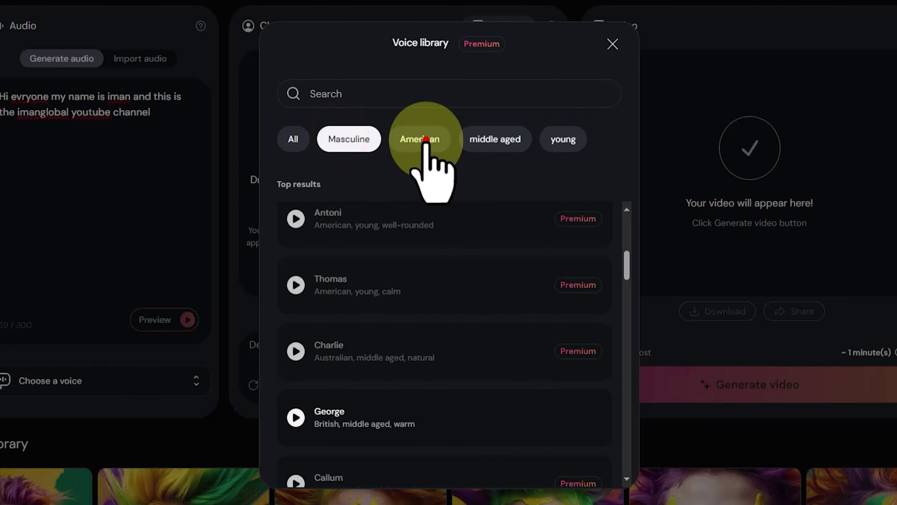
pyautogui.scroll(-8, 310, 321)
pyautogui.click(296, 249)
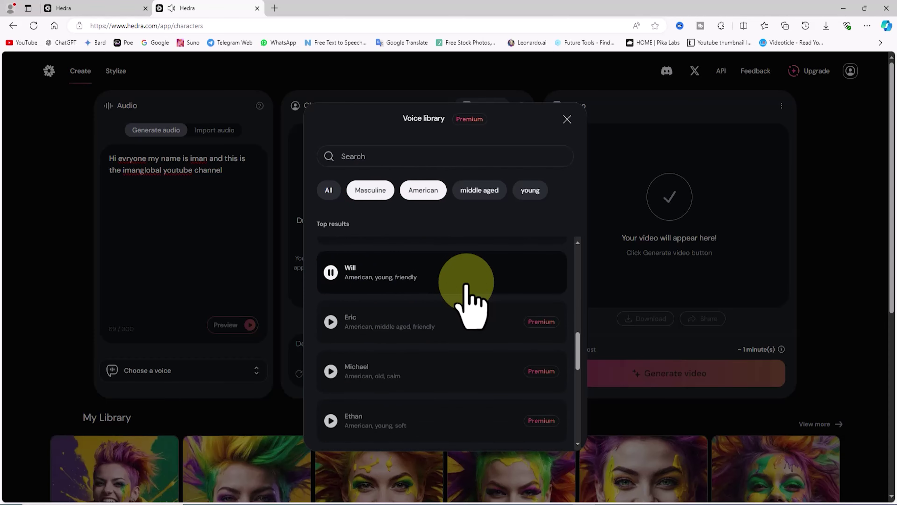
# Clear the filters, show only young voices, and preview Emily
pyautogui.click(480, 189)
pyautogui.click(479, 189)
pyautogui.click(423, 189)
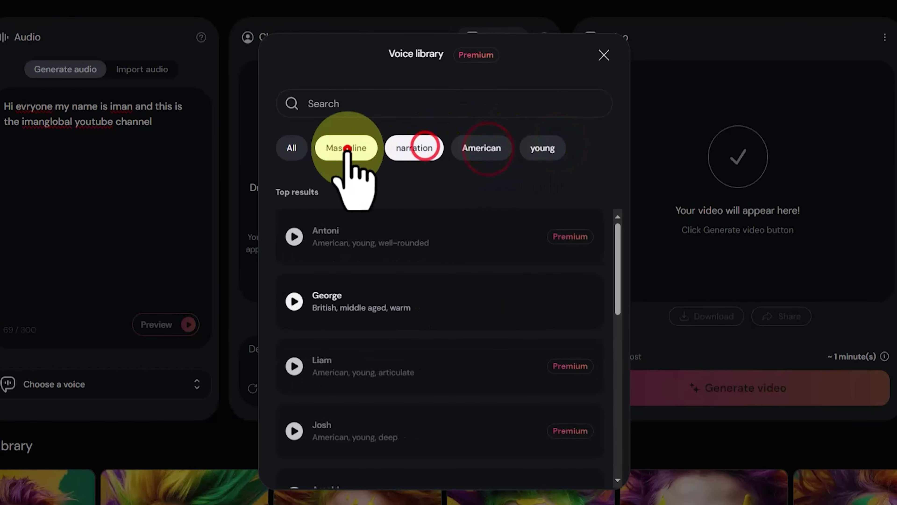
pyautogui.click(370, 190)
pyautogui.click(545, 156)
pyautogui.scroll(-1, 494, 290)
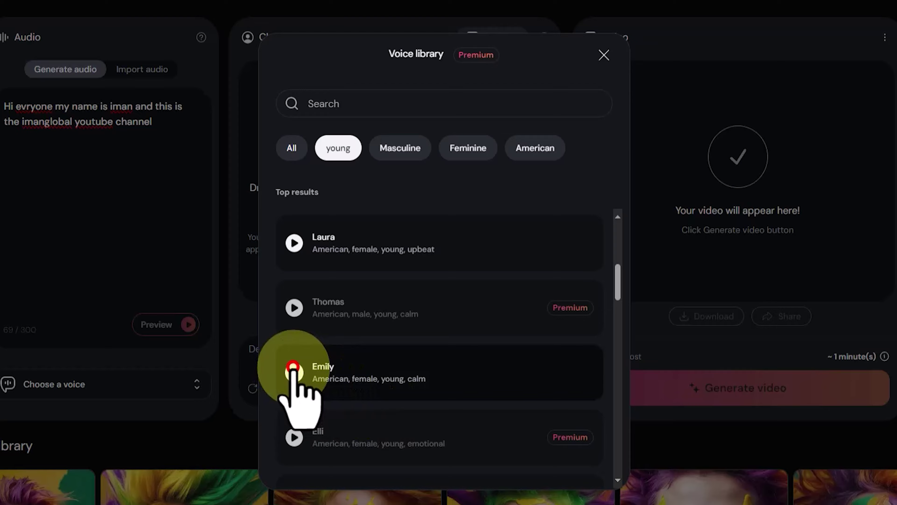
pyautogui.click(295, 368)
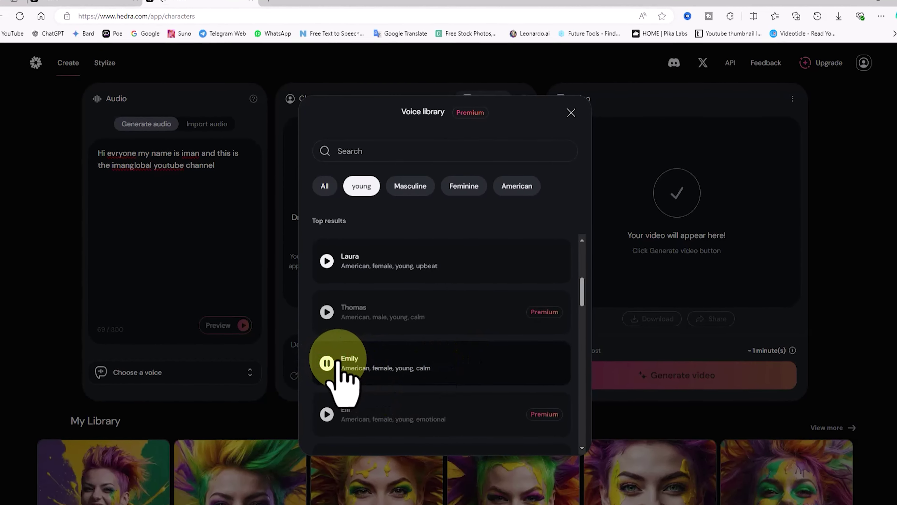
pyautogui.click(330, 360)
# Preview Laura, Charlotte and Kawaii Aerisita, then narrow to young masculine voices and choose Will
pyautogui.click(321, 258)
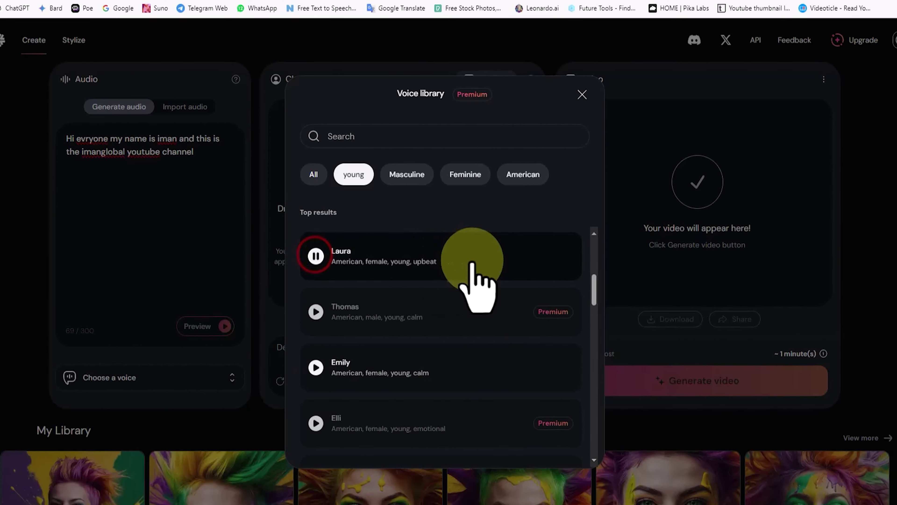
pyautogui.scroll(-3, 471, 280)
pyautogui.scroll(-4, 473, 269)
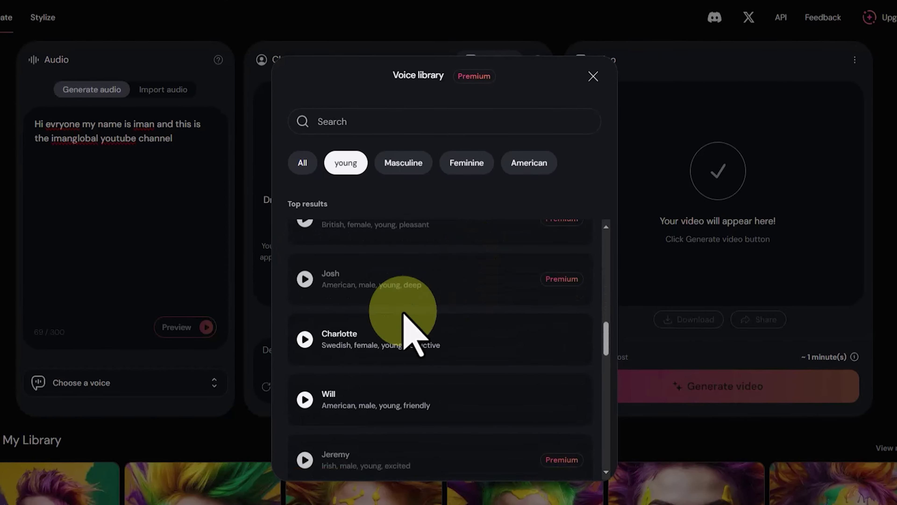
pyautogui.click(308, 337)
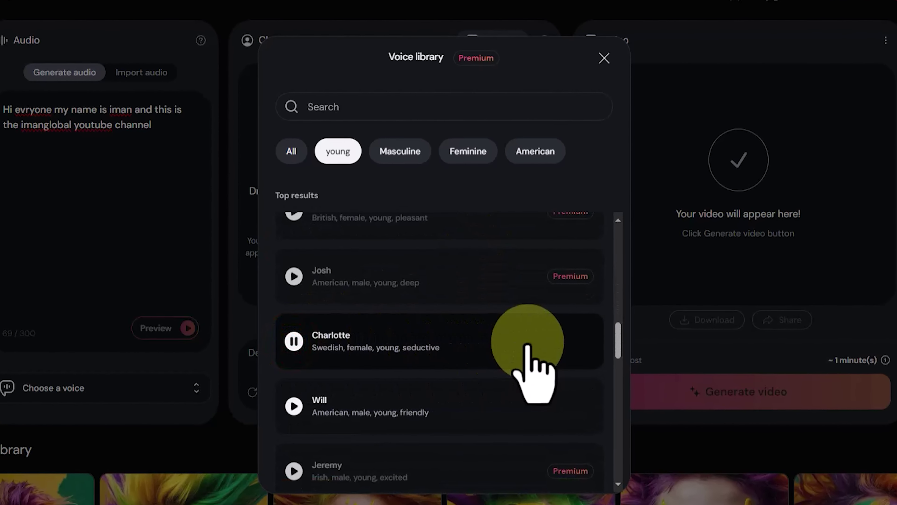
pyautogui.scroll(-4, 459, 318)
pyautogui.scroll(-10, 465, 315)
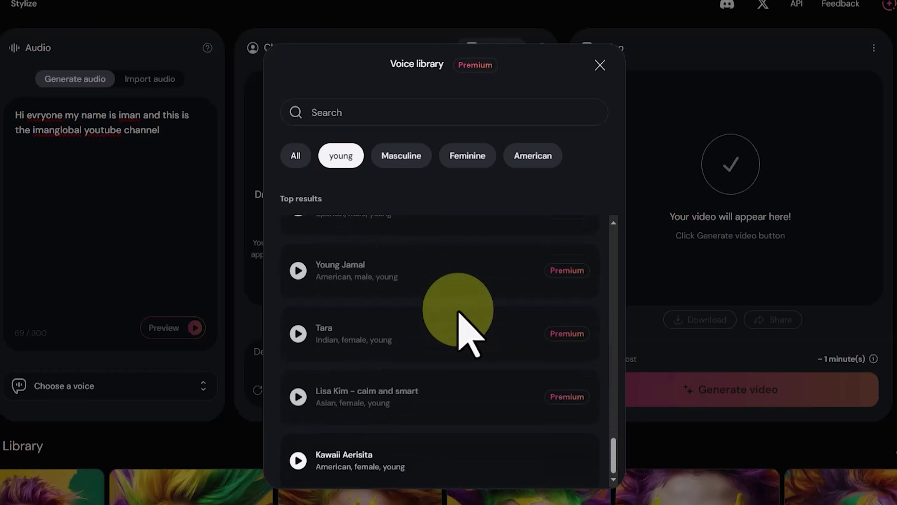
pyautogui.click(298, 460)
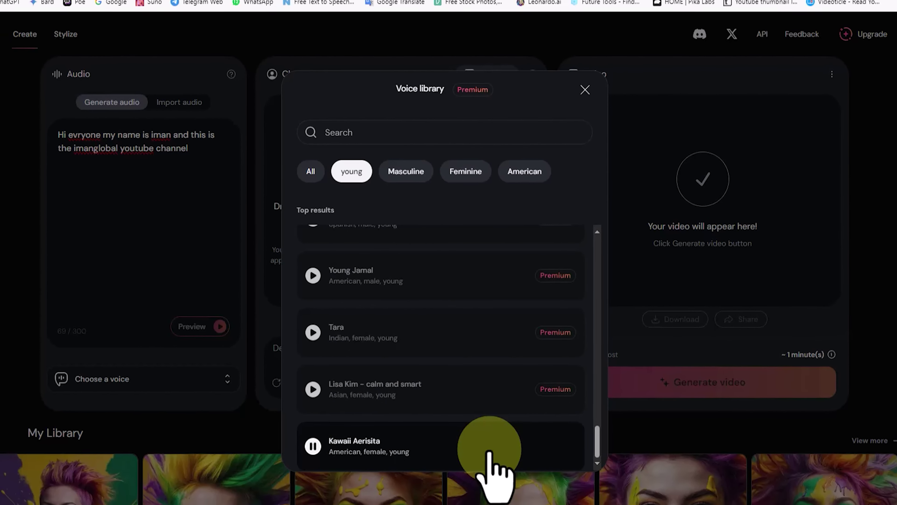
pyautogui.scroll(15, 489, 450)
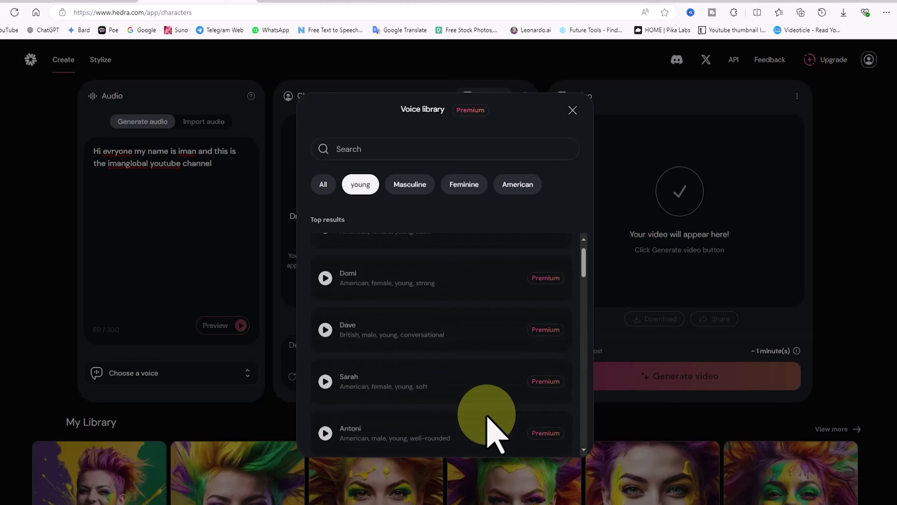
pyautogui.click(413, 182)
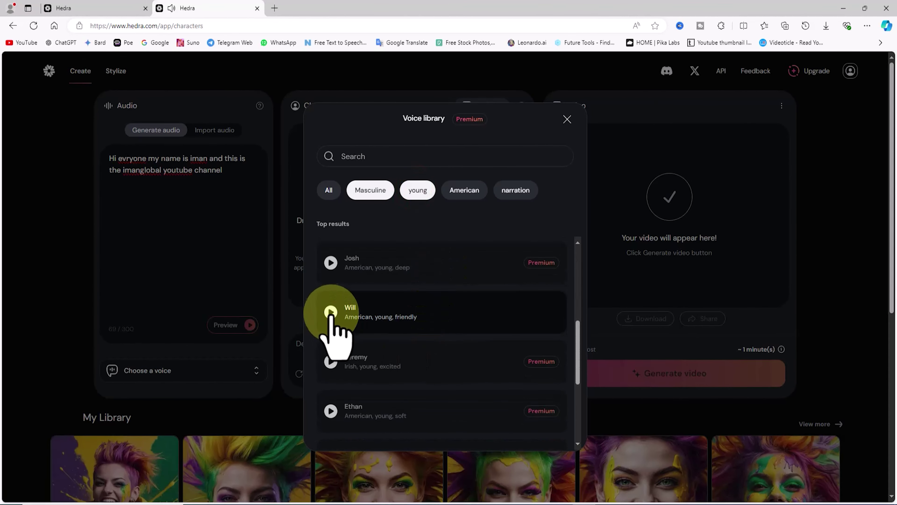
pyautogui.click(331, 312)
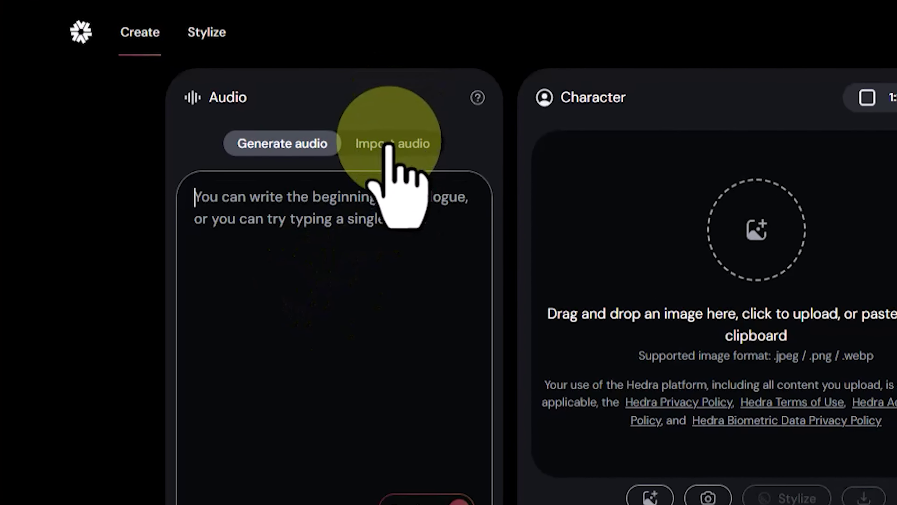
# Switch the audio panel to Import audio and allow microphone access for a test recording
pyautogui.click(383, 142)
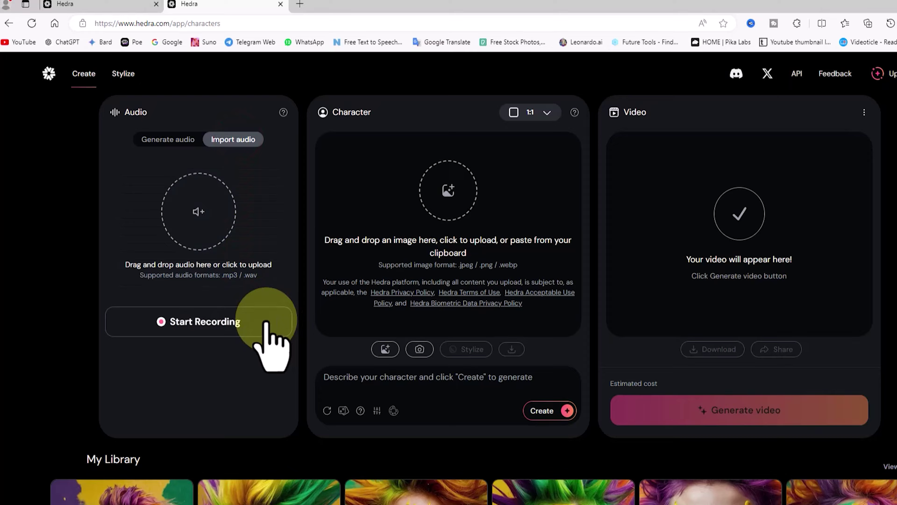
pyautogui.click(287, 351)
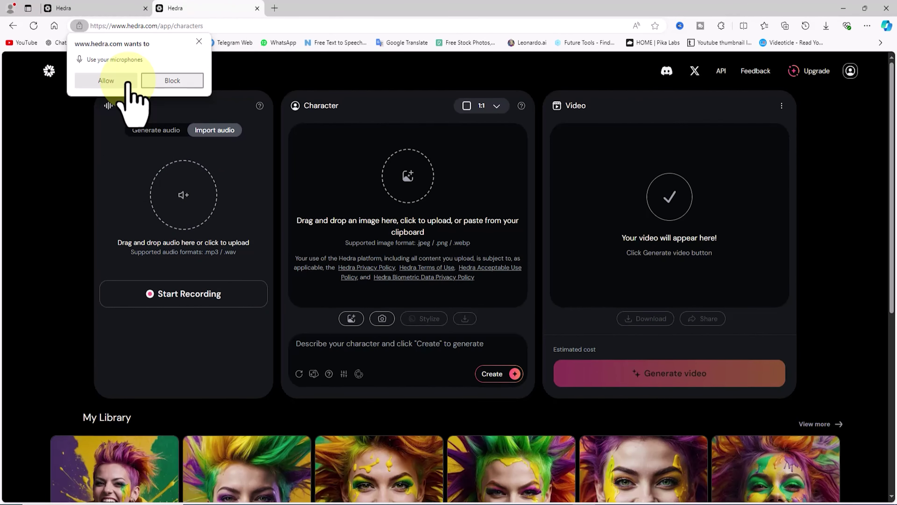
pyautogui.click(127, 82)
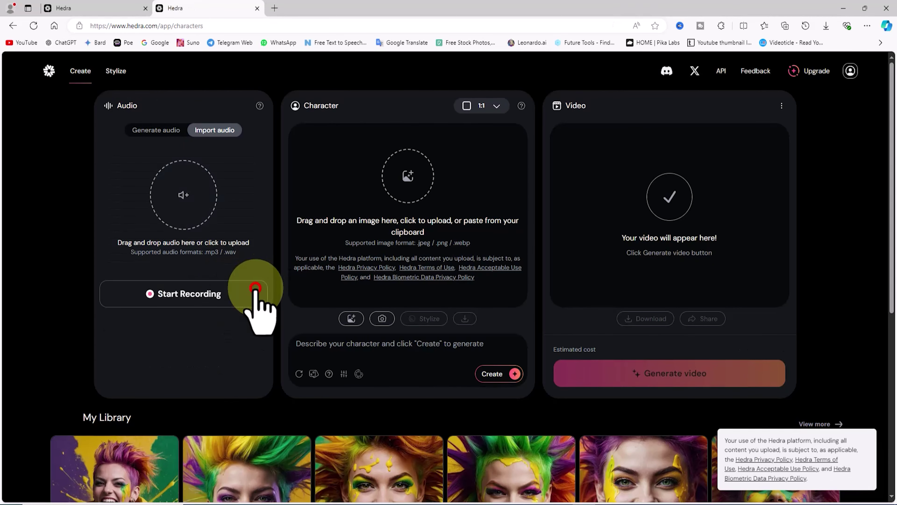
# Import 01-Male.mp3 as the five-second avatar-audio.mp3 clip and play it back
pyautogui.click(196, 178)
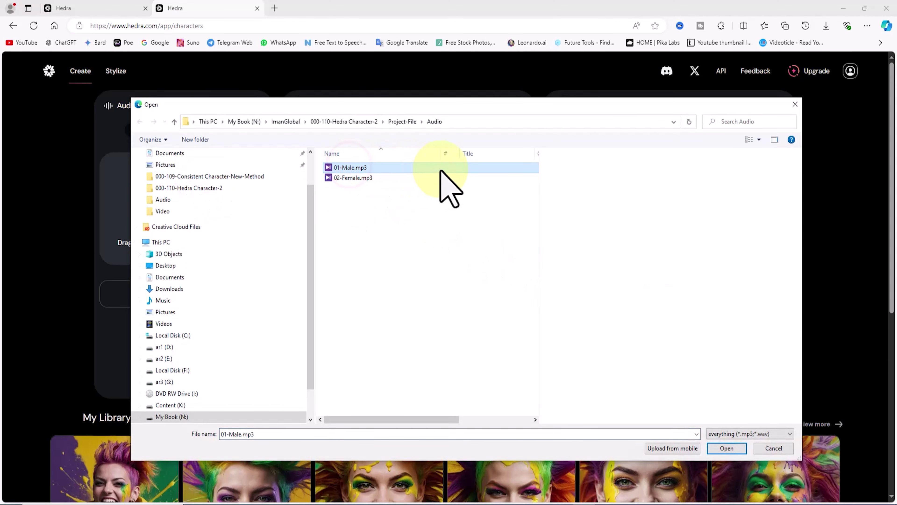
pyautogui.click(740, 448)
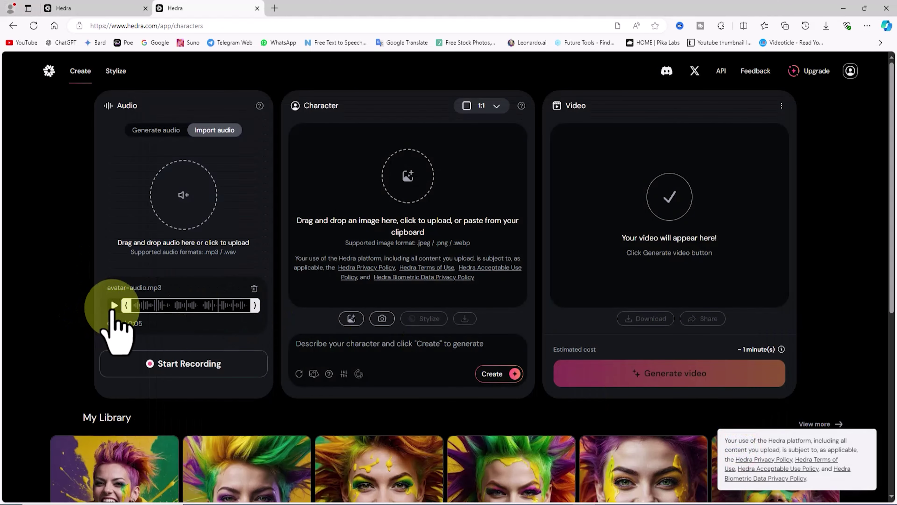
pyautogui.click(114, 305)
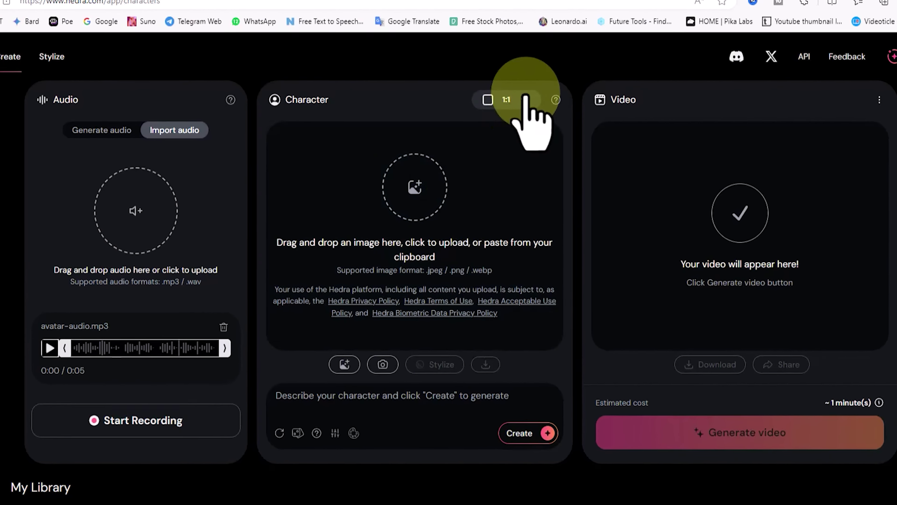
# Set the character aspect ratio to 16:9 after briefly trying 9:16
pyautogui.click(510, 102)
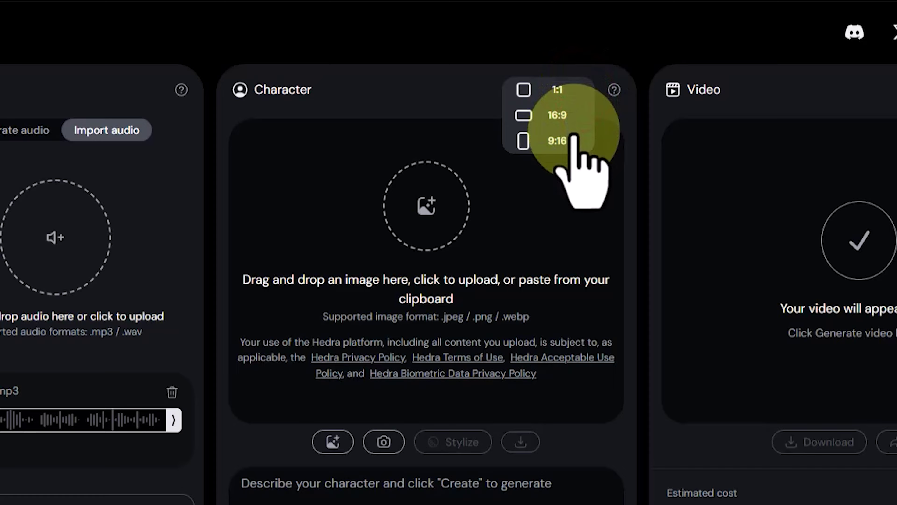
pyautogui.click(628, 144)
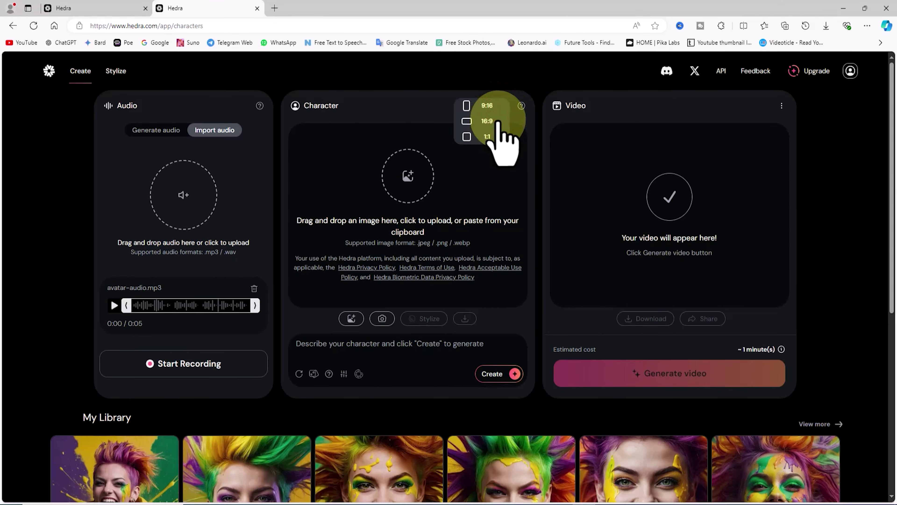
pyautogui.click(497, 121)
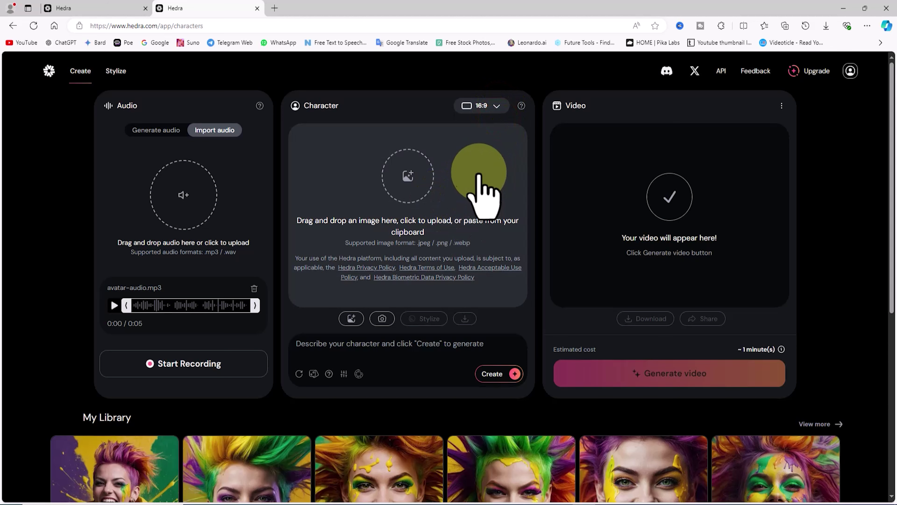
# Compare the Leonardo_Kino woman portraits and upload _i_2 (1) as the character image
pyautogui.click(478, 165)
pyautogui.moveTo(534, 192); pyautogui.dragTo(545, 305)
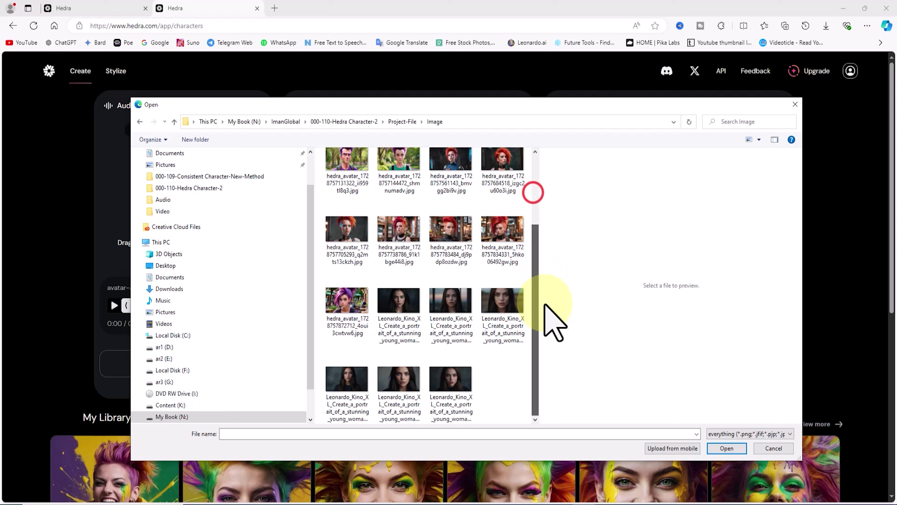
pyautogui.click(355, 376)
pyautogui.click(394, 384)
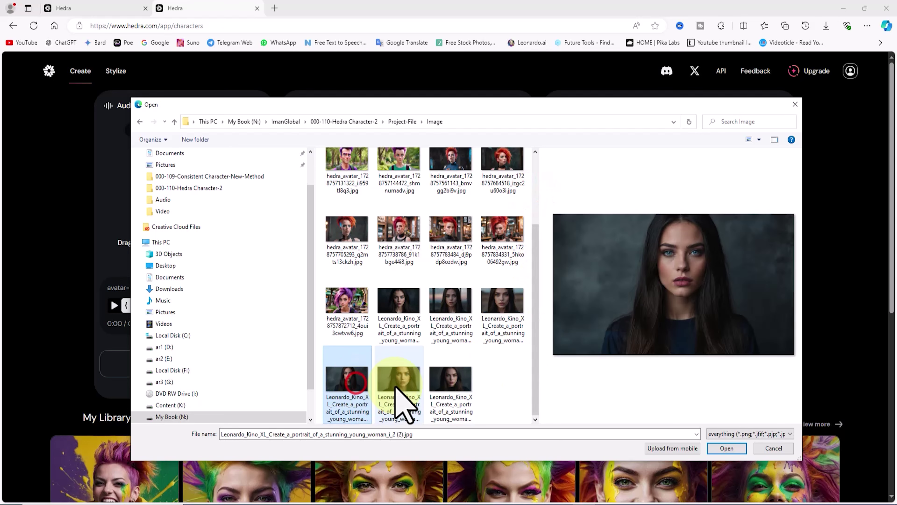
pyautogui.click(399, 303)
pyautogui.click(454, 302)
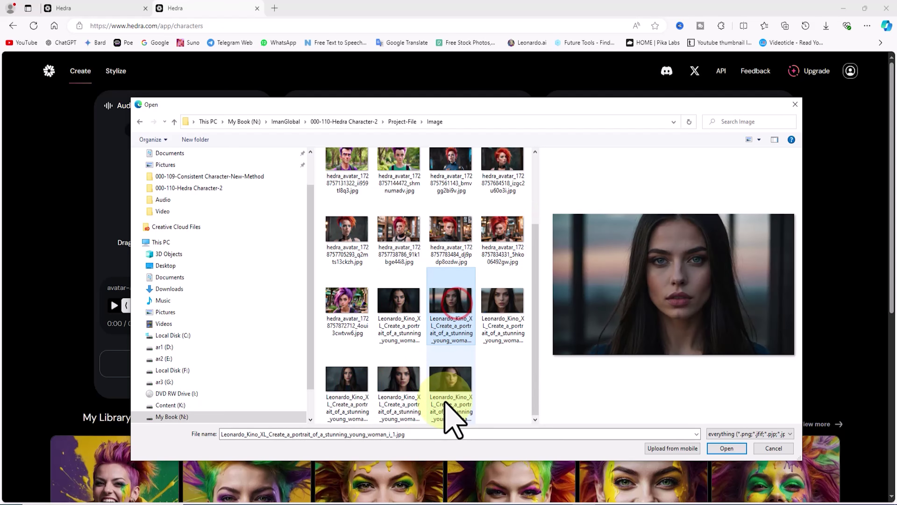
pyautogui.click(445, 385)
pyautogui.click(503, 312)
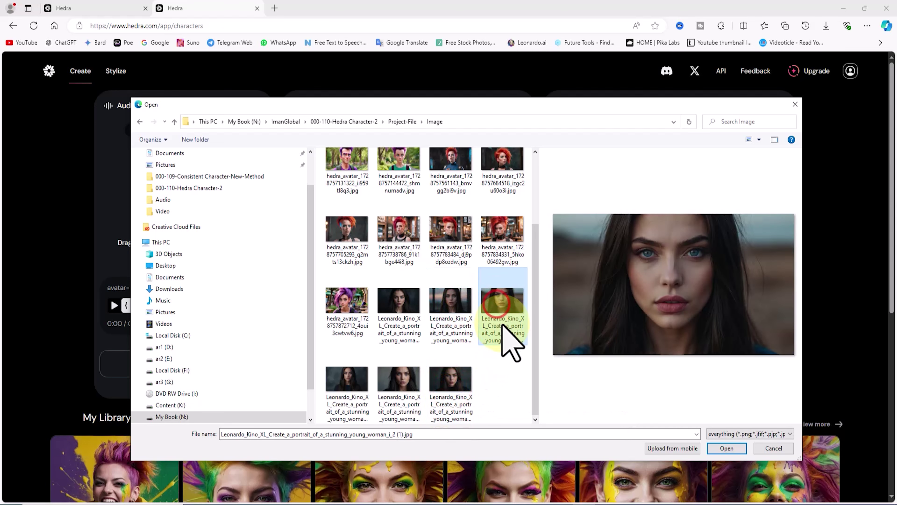
pyautogui.click(446, 395)
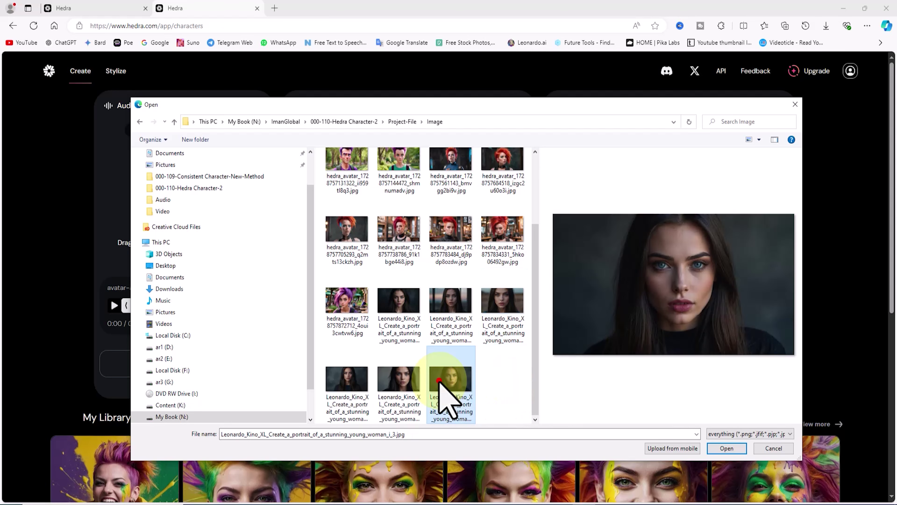
pyautogui.click(508, 311)
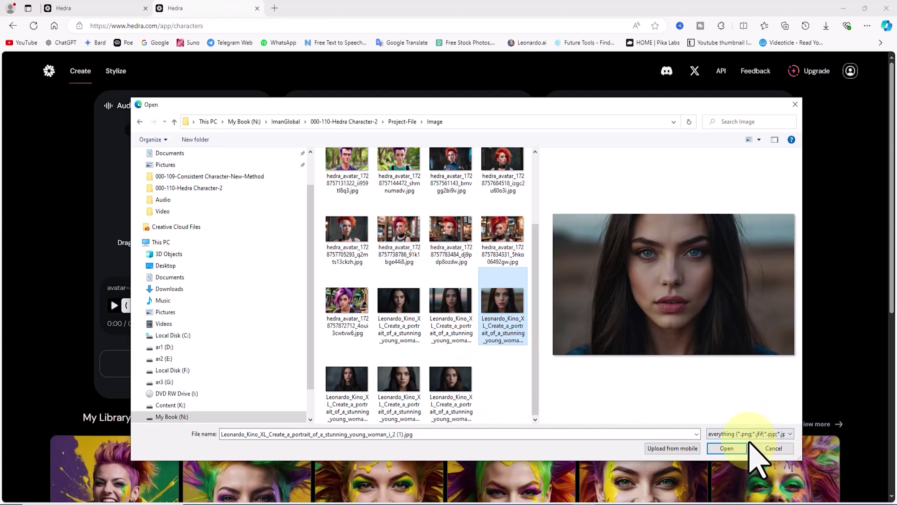
pyautogui.click(733, 448)
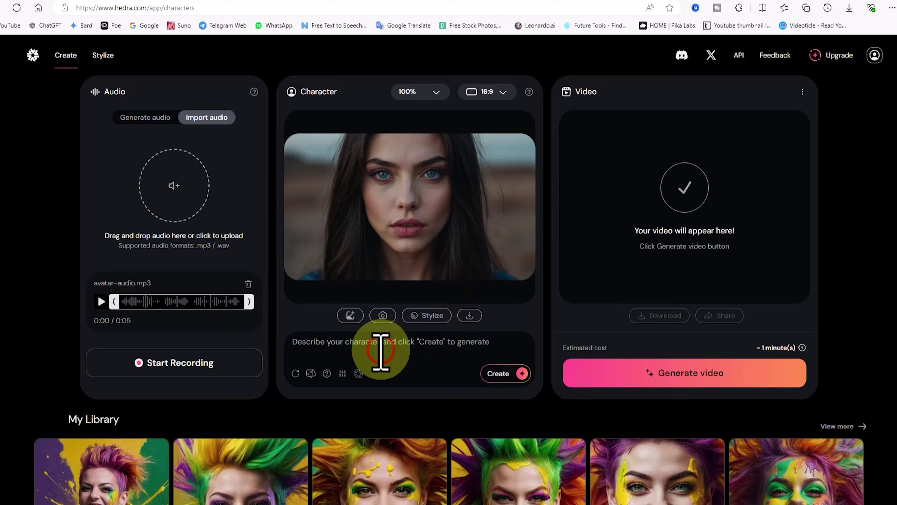
# Paste the 22-year-old punk boy description and generate the purple-haired Pixar-style character with random seeds
pyautogui.rightClick(380, 352)
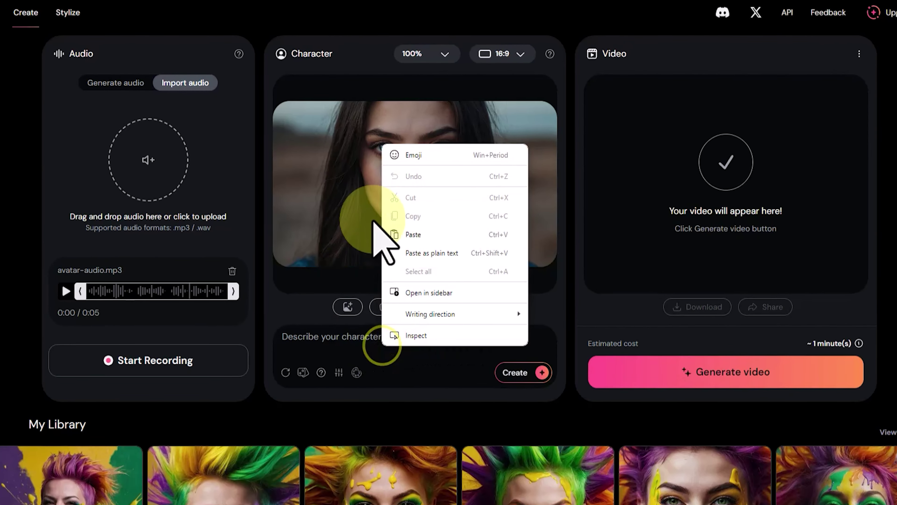
pyautogui.click(420, 226)
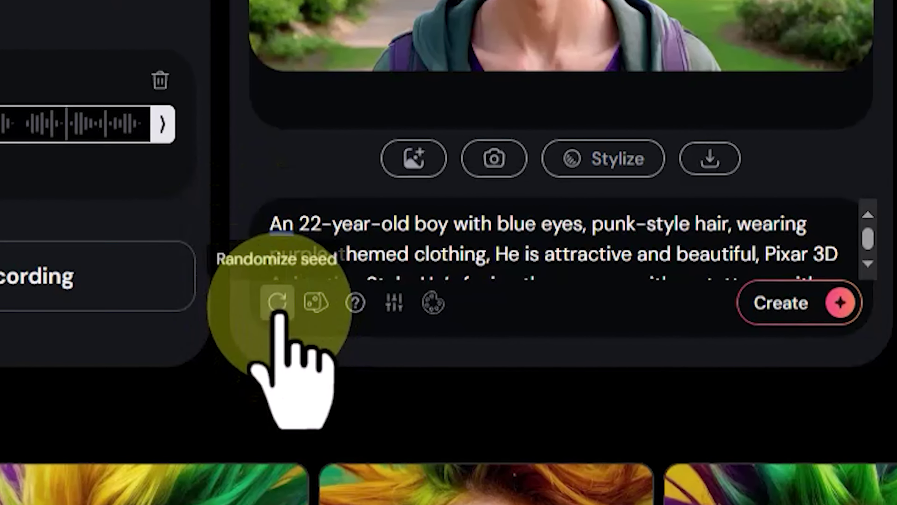
pyautogui.click(282, 317)
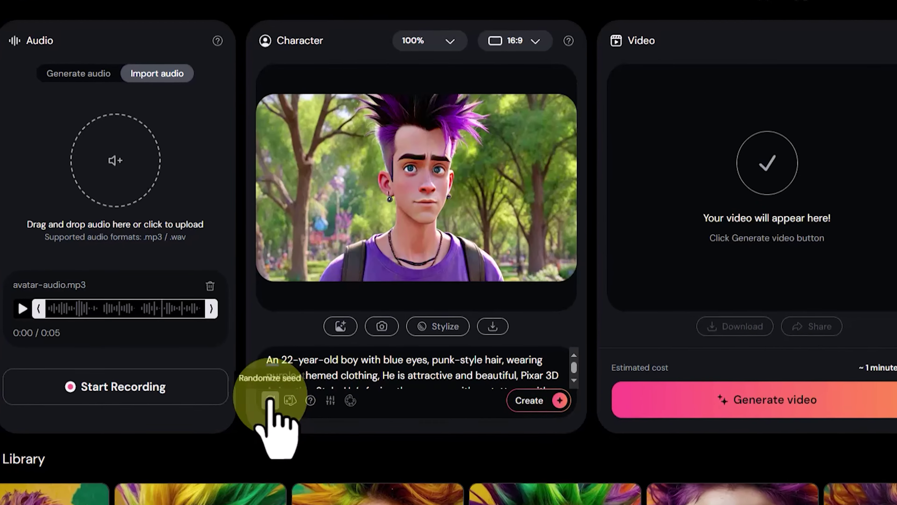
pyautogui.click(276, 395)
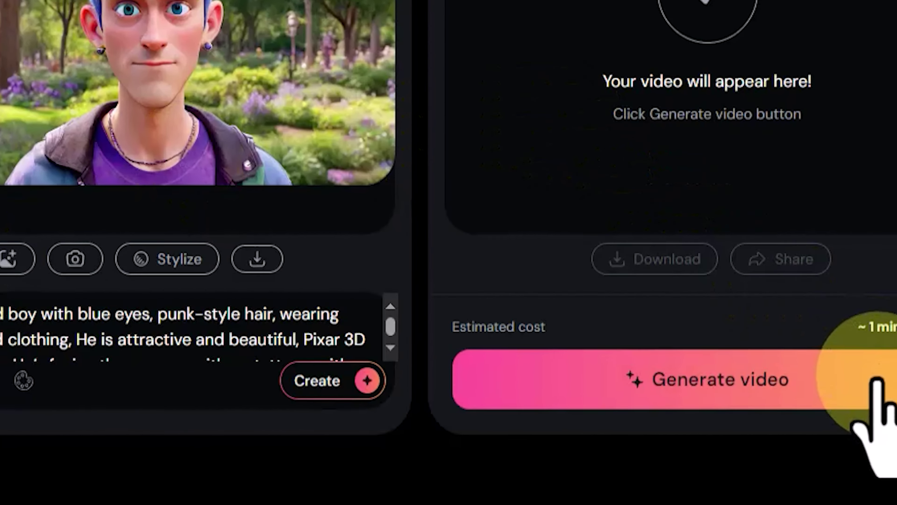
# Generate the lip-synced video of the purple-haired punk and play the result
pyautogui.click(875, 380)
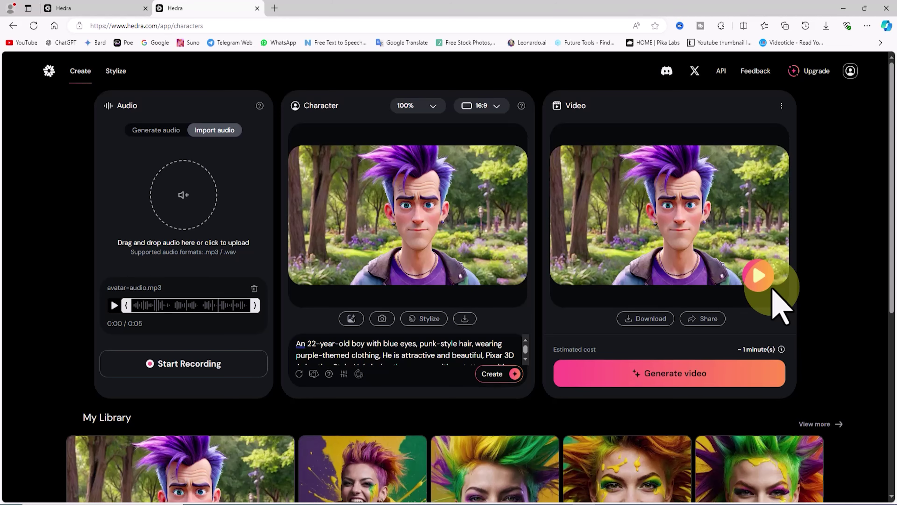
pyautogui.click(765, 278)
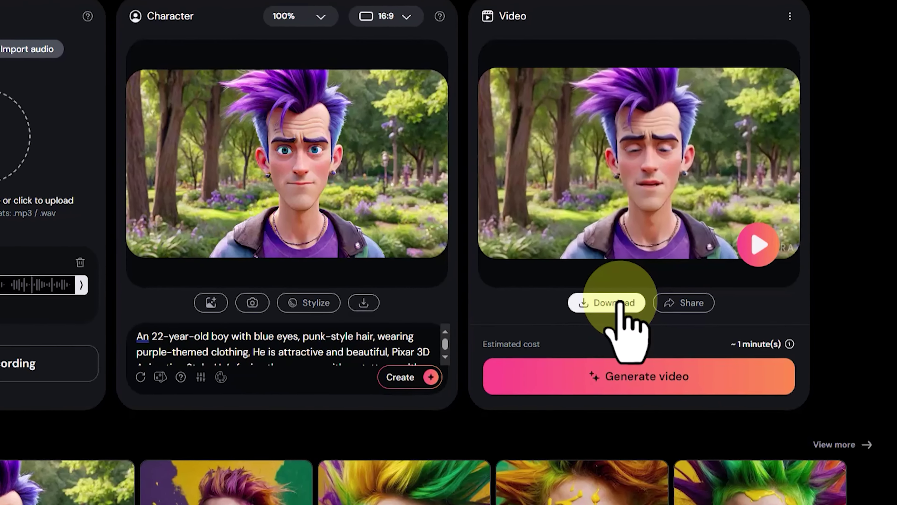
# Download the finished 16:9 talking-avatar clip as an MP4
pyautogui.click(654, 318)
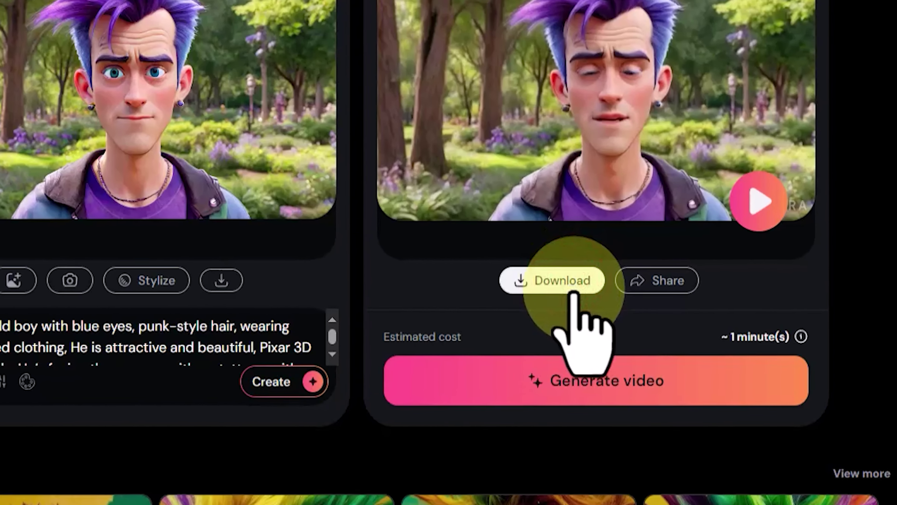